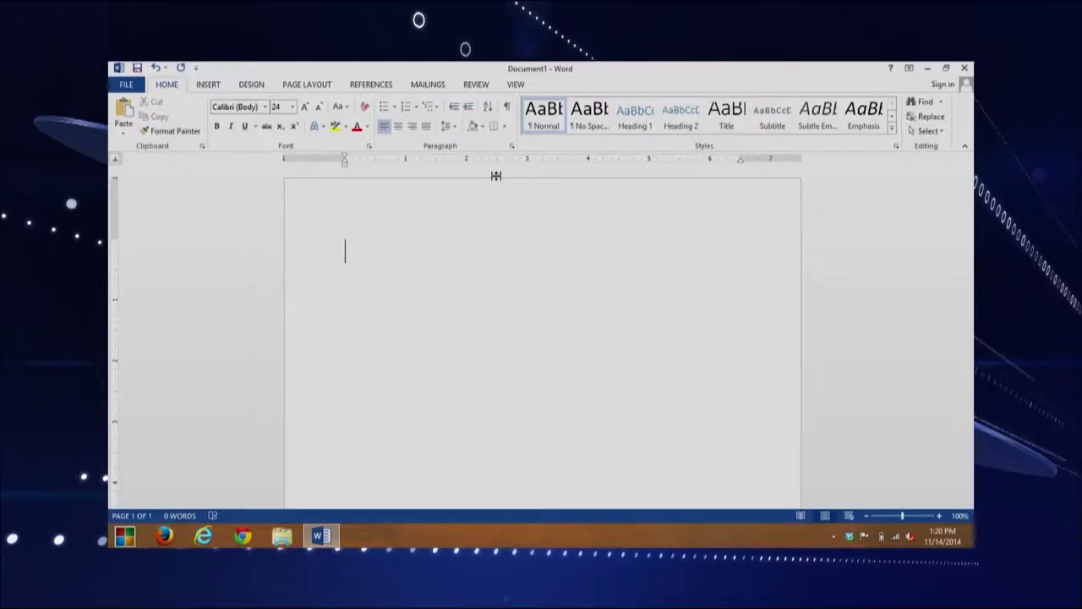
- Cycle the ruler's tab selector past Center Tab to Right Tab
{"action": "right_click", "coordinate": [495, 175]}
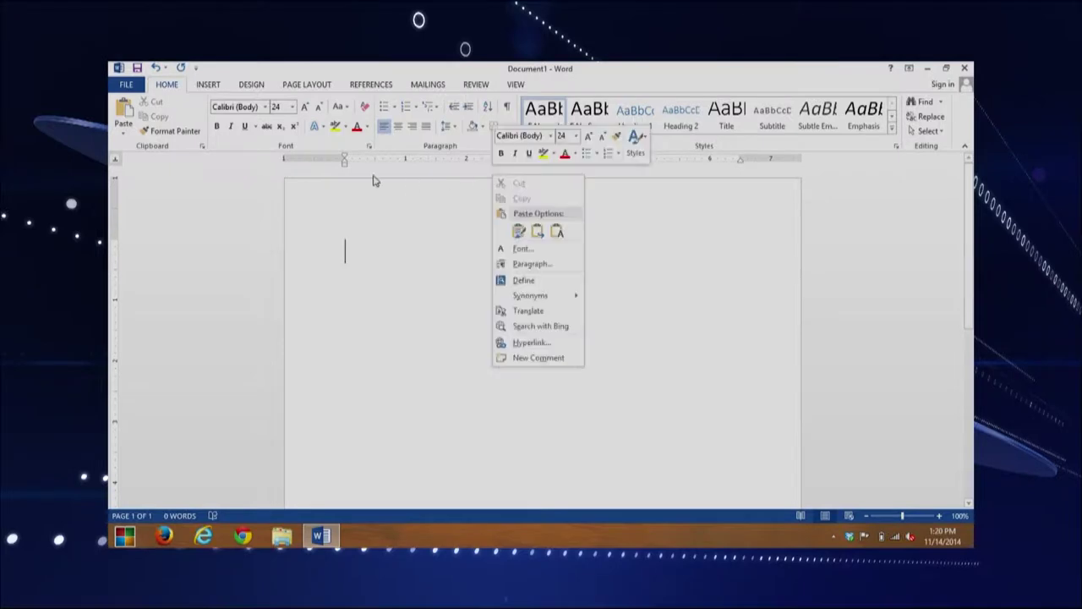
{"action": "left_click", "coordinate": [154, 179]}
{"action": "left_click", "coordinate": [117, 160]}
{"action": "left_click", "coordinate": [120, 168]}
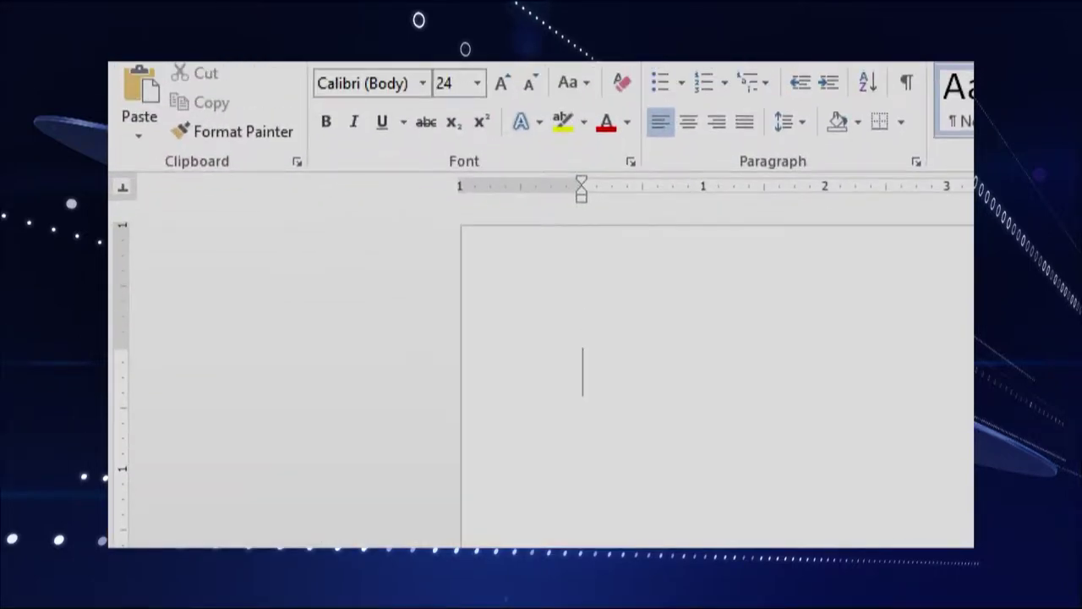
{"action": "mouse_move", "coordinate": [186, 193]}
{"action": "left_mouse_down"}
{"action": "mouse_move", "coordinate": [145, 193]}
{"action": "mouse_move", "coordinate": [165, 169]}
{"action": "mouse_move", "coordinate": [141, 191]}
{"action": "mouse_move", "coordinate": [153, 210]}
{"action": "left_mouse_up"}
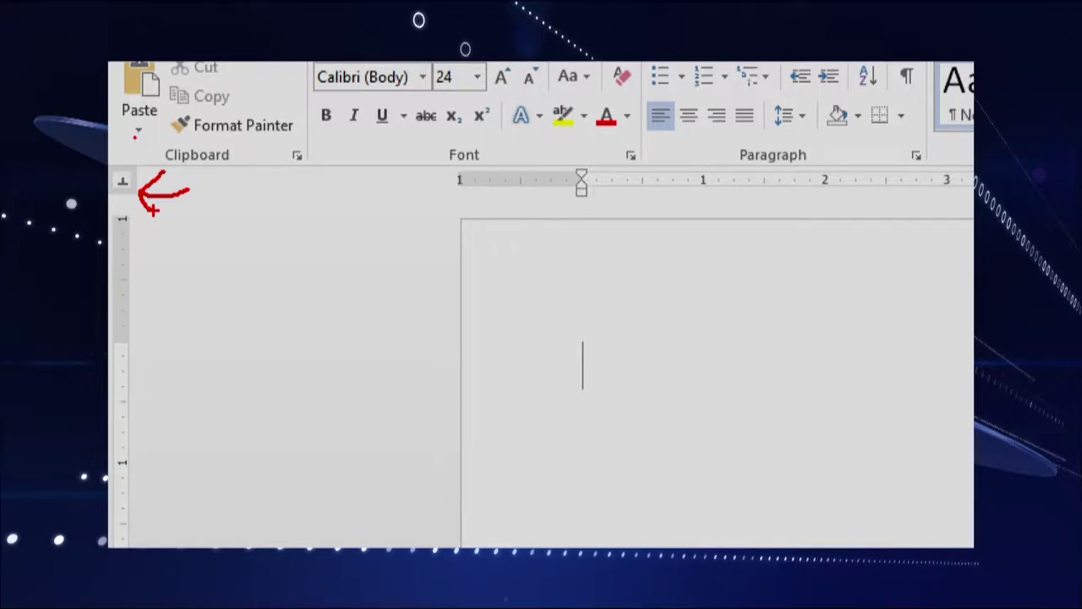
{"action": "key", "text": "Escape"}
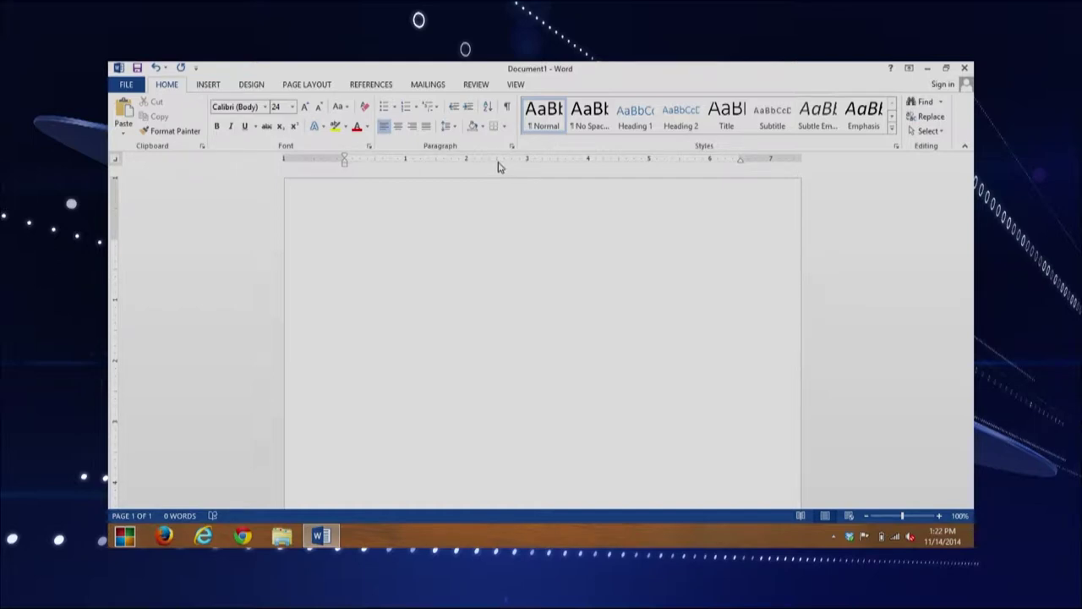
- Place tab stops on the ruler at about 2.5", 3.75" and 5.5"
{"action": "left_click", "coordinate": [497, 162]}
{"action": "mouse_move", "coordinate": [497, 162]}
{"action": "left_mouse_down"}
{"action": "mouse_move", "coordinate": [486, 162]}
{"action": "mouse_move", "coordinate": [497, 166]}
{"action": "left_mouse_up"}
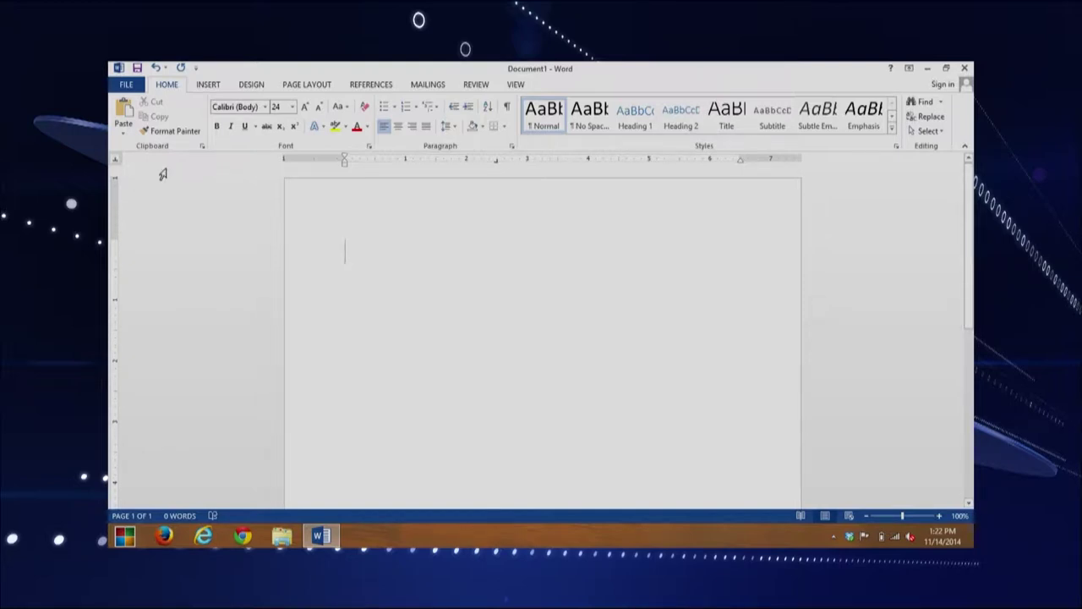
{"action": "left_click", "coordinate": [574, 163]}
{"action": "left_click_drag", "start_coordinate": [573, 164], "coordinate": [575, 166]}
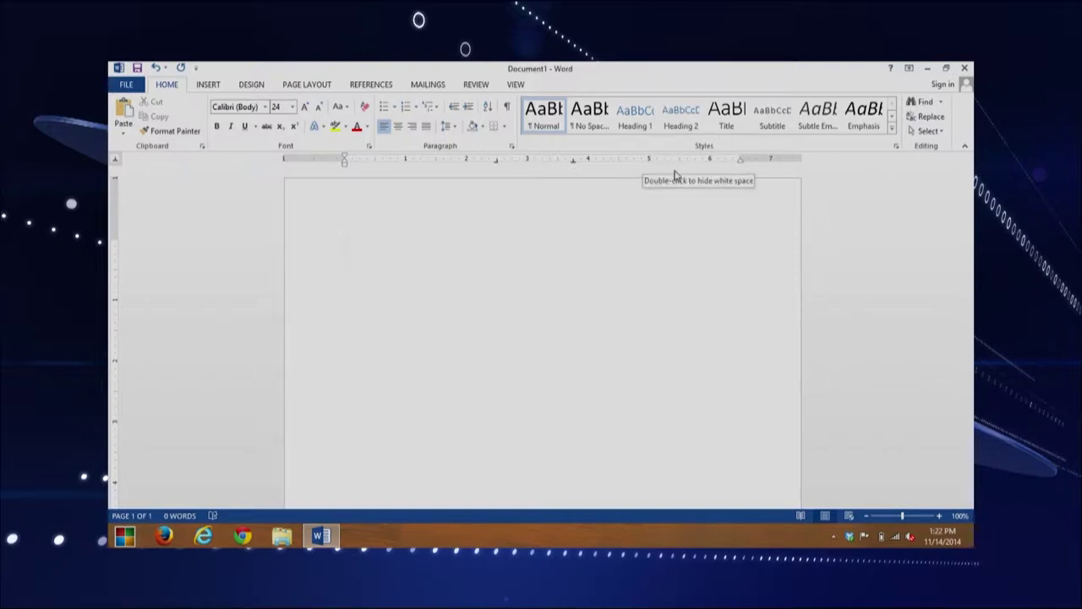
{"action": "left_click", "coordinate": [680, 161]}
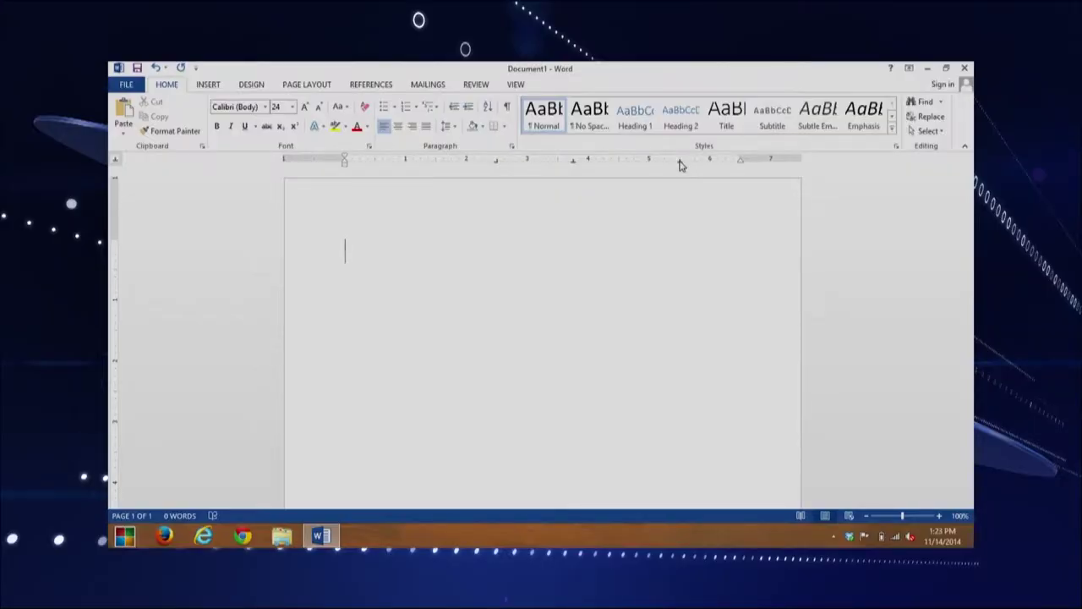
- Type the tab-separated header row First, Last, Phone, Rate and start a new line
{"action": "type", "text": "First"}
{"action": "key", "text": "Tab"}
{"action": "key", "text": "Tab"}
{"action": "key", "text": "Tab"}
{"action": "type", "text": "Last"}
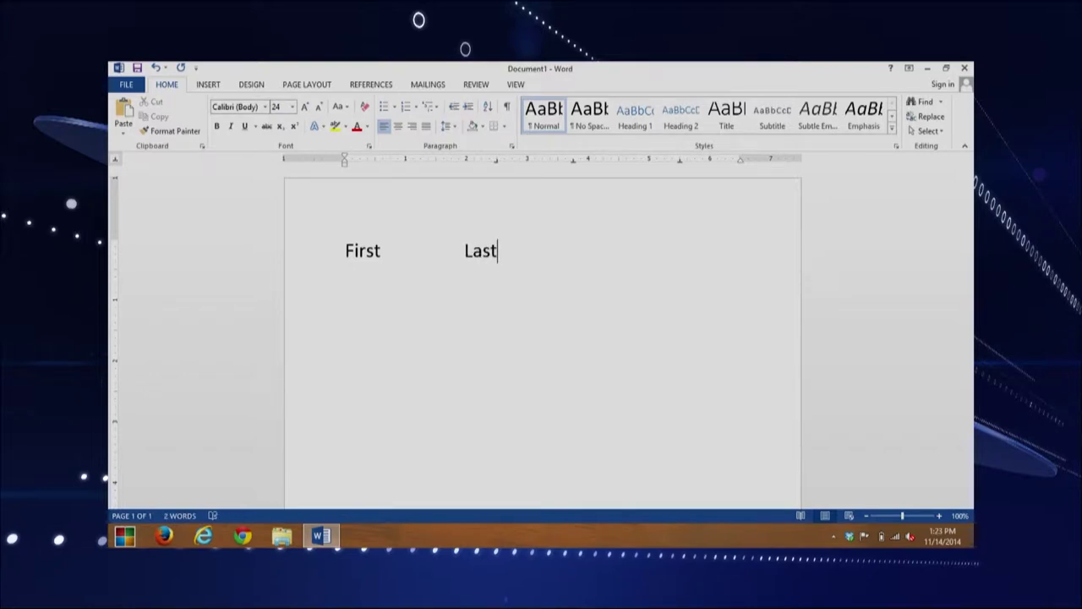
{"action": "key", "text": "Tab"}
{"action": "type", "text": "Phone"}
{"action": "key", "text": "Tab"}
{"action": "type", "text": "R"}
{"action": "type", "text": "e"}
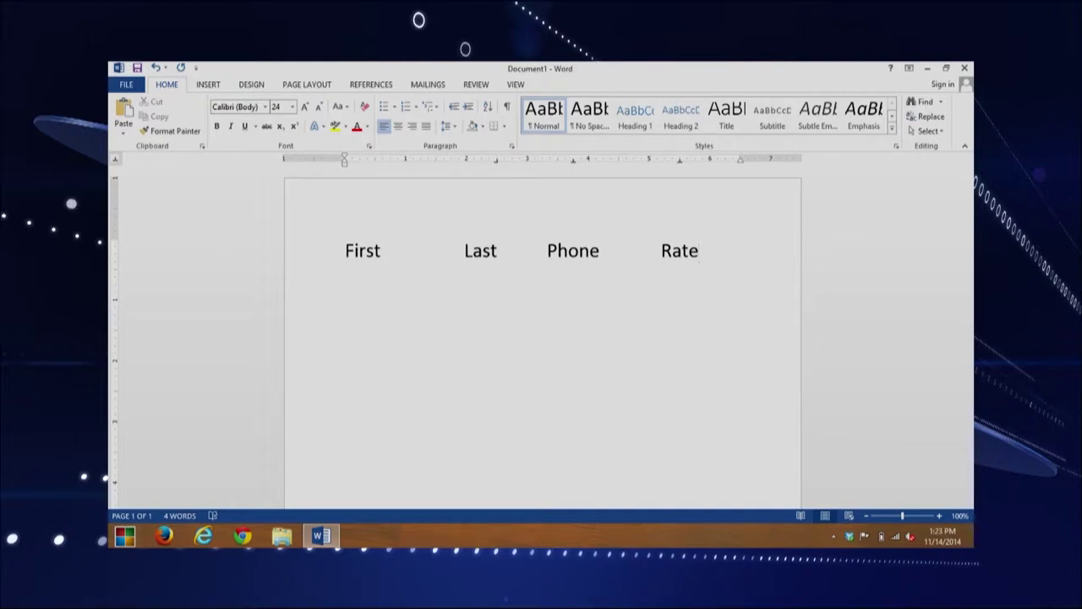
{"action": "key", "text": "Return"}
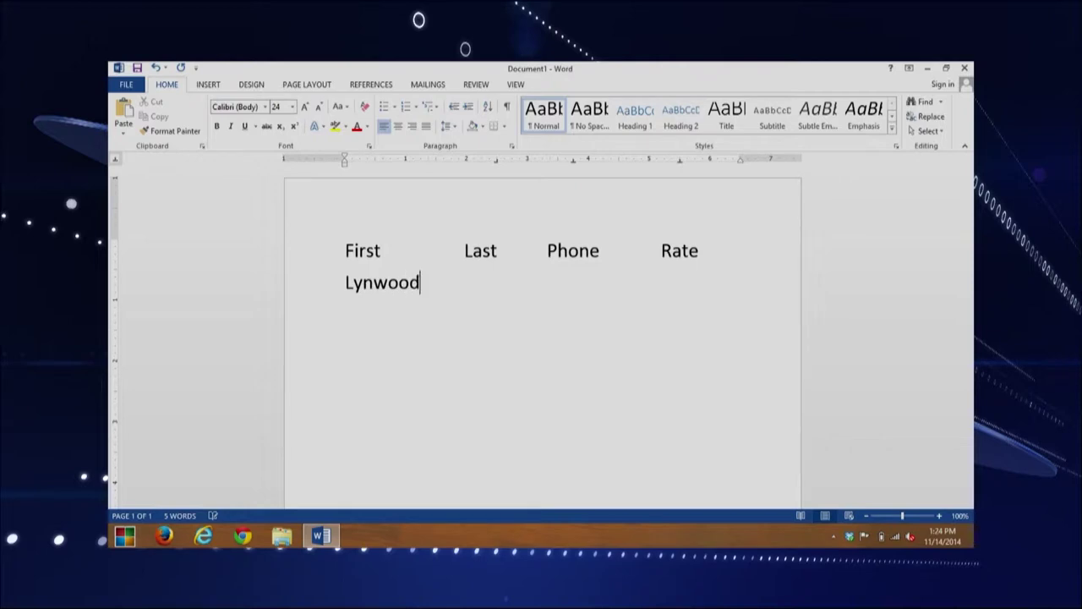
- Enter the employee's first name and last name in the first two columns
{"action": "key", "text": "Tab"}
- Enter the employee's phone number and the rate 10.50 in the Phone and Rate columns
{"action": "key", "text": "Tab"}
{"action": "type", "text": "808"}
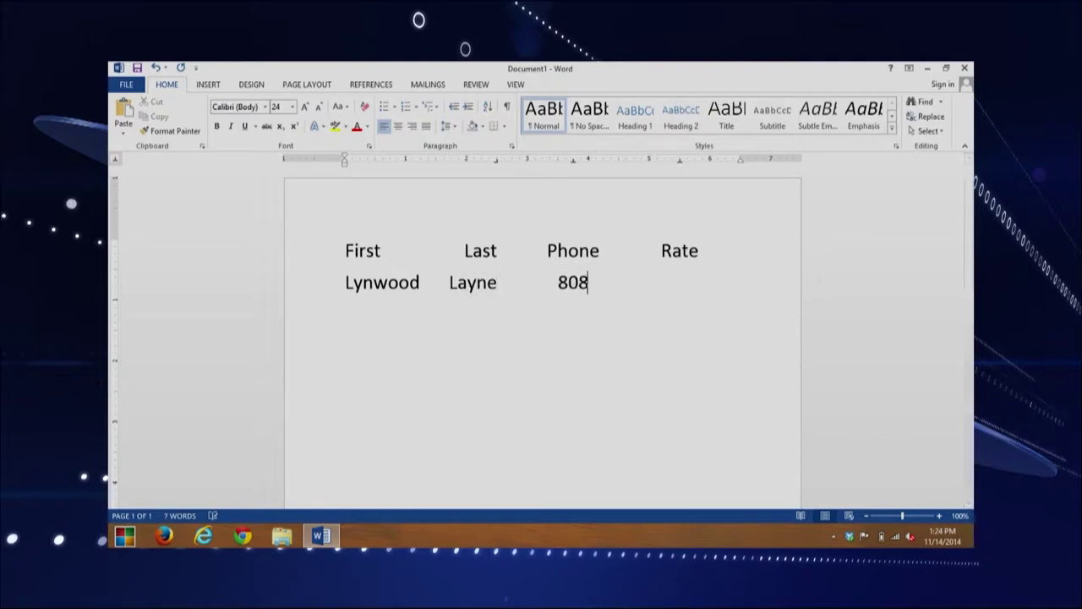
{"action": "type", "text": "-123-"}
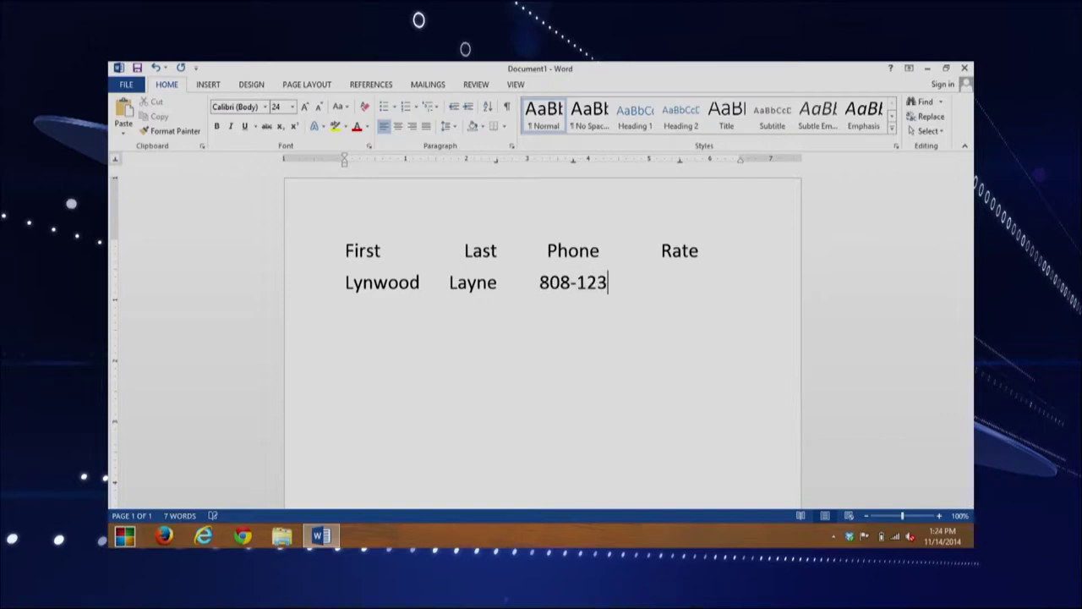
{"action": "right_click", "coordinate": [684, 246]}
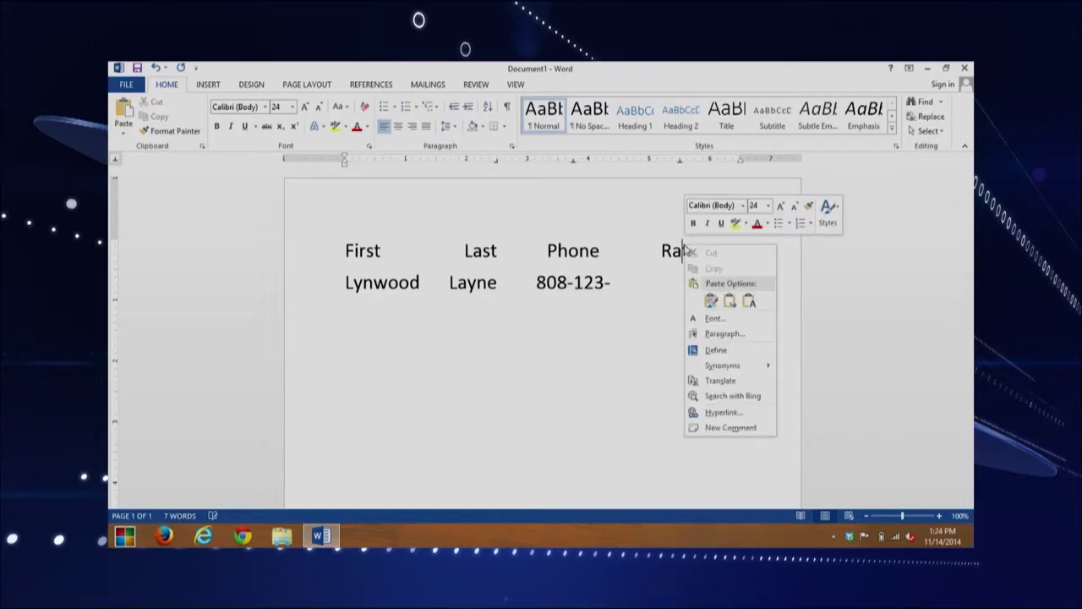
{"action": "key", "text": "Escape"}
{"action": "left_click", "coordinate": [611, 284]}
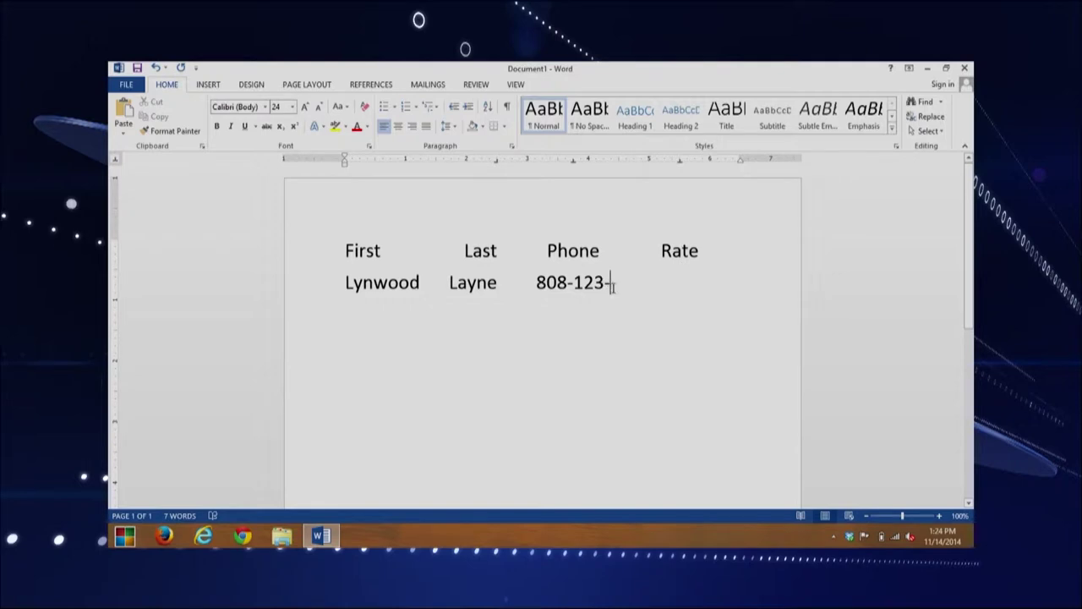
{"action": "type", "text": "4567"}
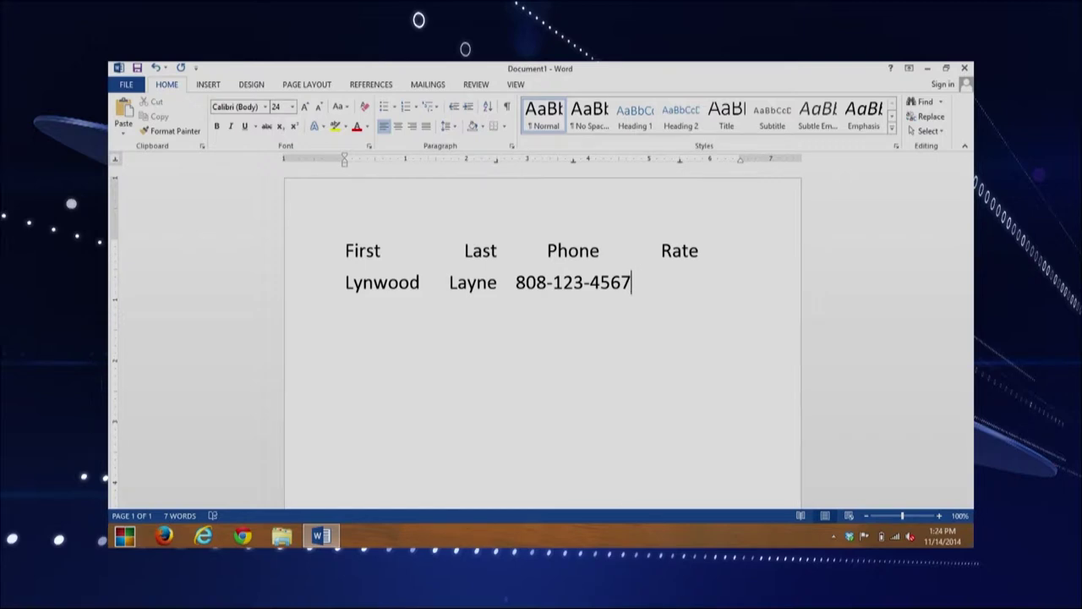
{"action": "key", "text": "Tab"}
{"action": "type", "text": "10.50"}
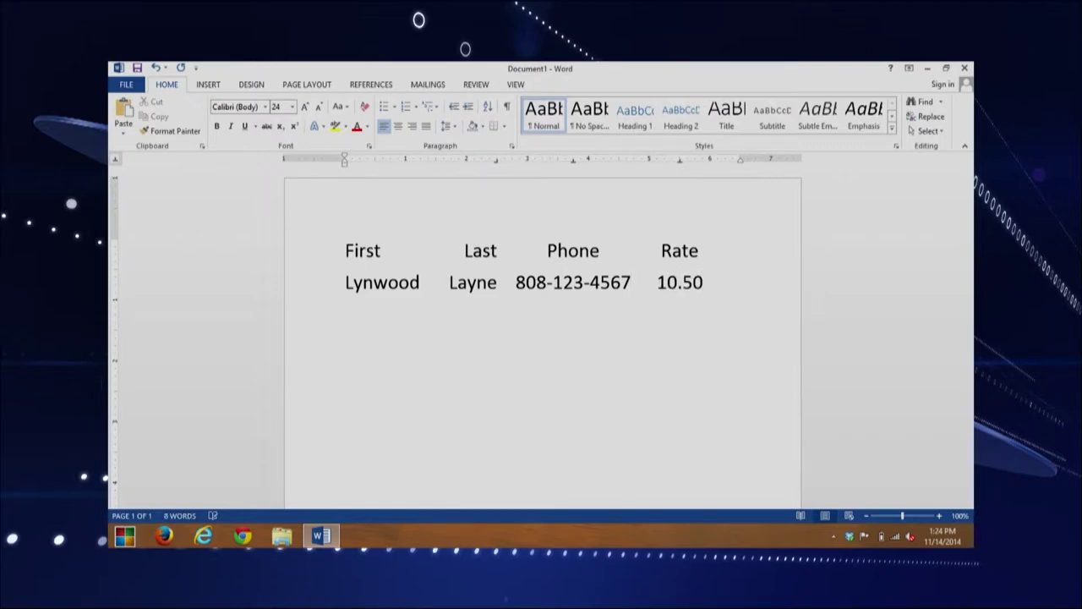
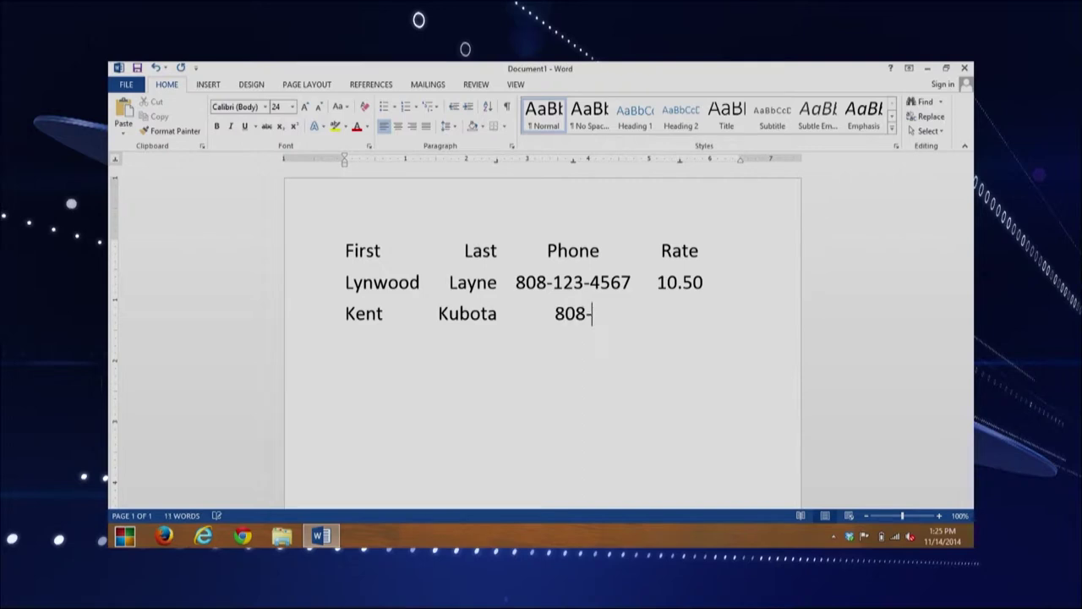
- Type the remaining digits of the second row's phone number
{"action": "type", "text": "5555"}
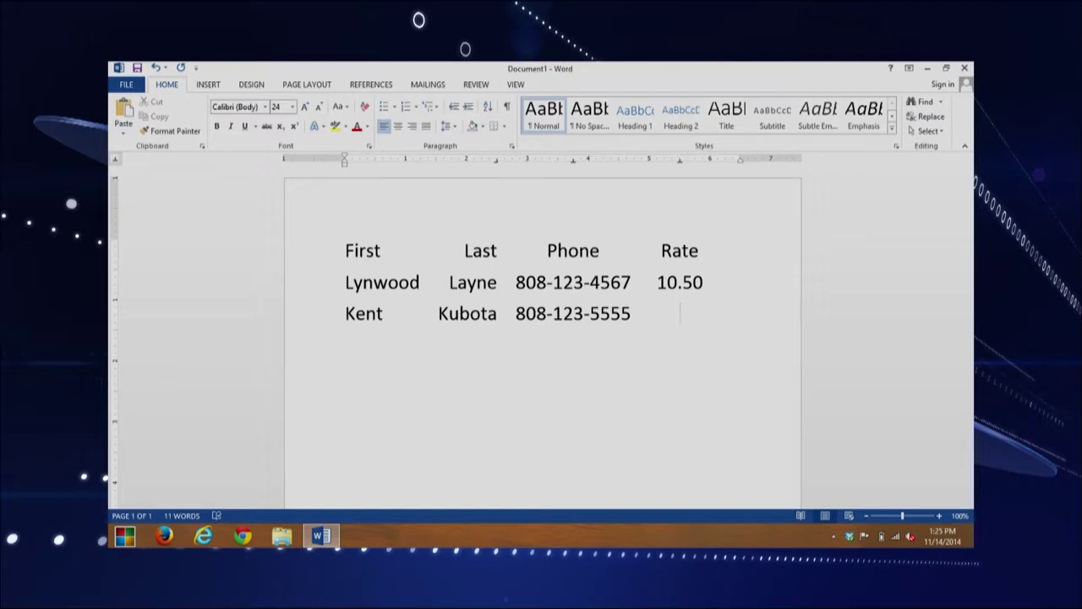
- Enter the second row's rate of 9.75 in the Rate column
{"action": "key", "text": "Tab"}
{"action": "type", "text": "9.75"}
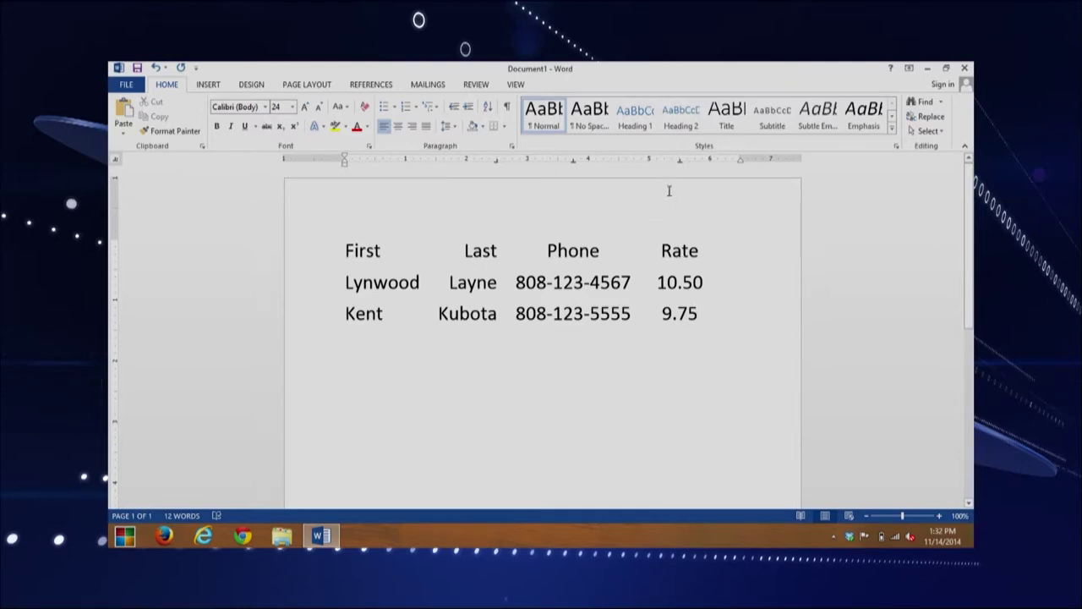
- Move the Rate decimal tab stop for both data rows so 10.50 and 9.75 align
{"action": "left_click_drag", "start_coordinate": [667, 163], "coordinate": [679, 166]}
{"action": "left_click_drag", "start_coordinate": [706, 314], "coordinate": [314, 285]}
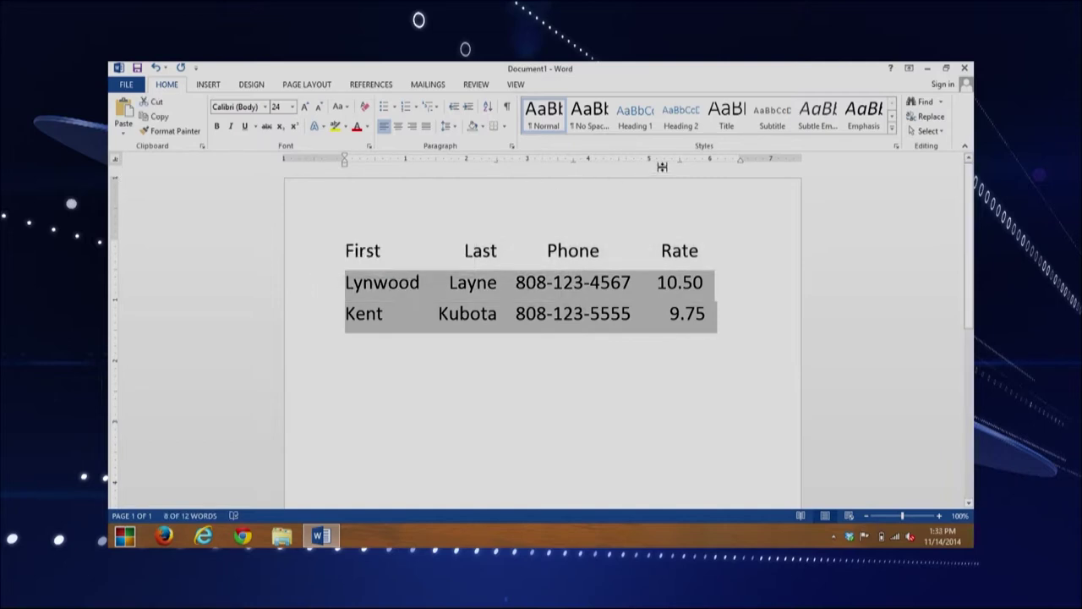
{"action": "left_click_drag", "start_coordinate": [678, 161], "coordinate": [679, 168]}
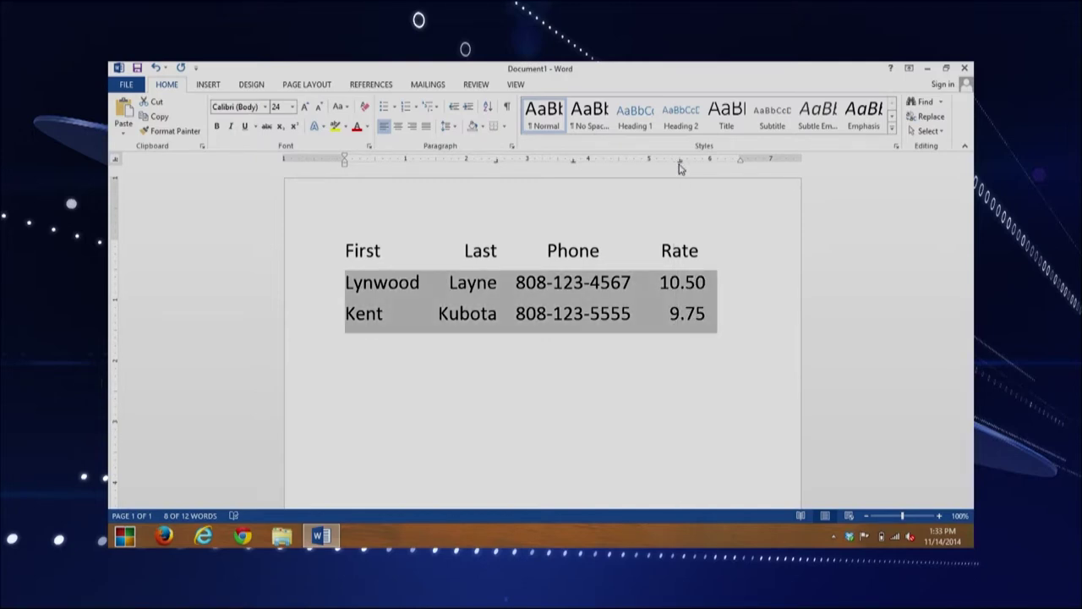
{"action": "left_click", "coordinate": [687, 391]}
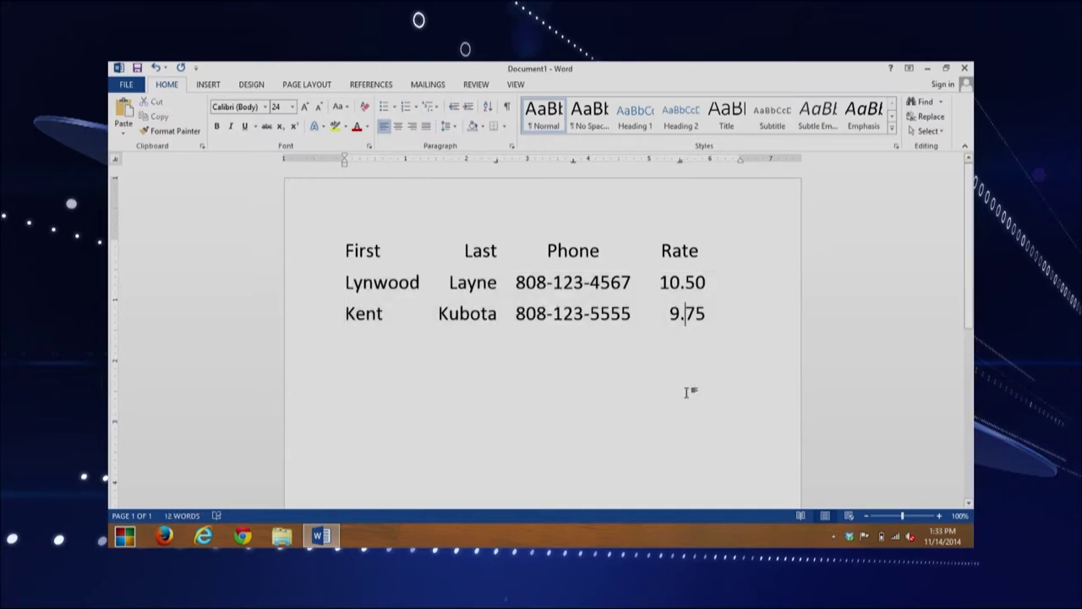